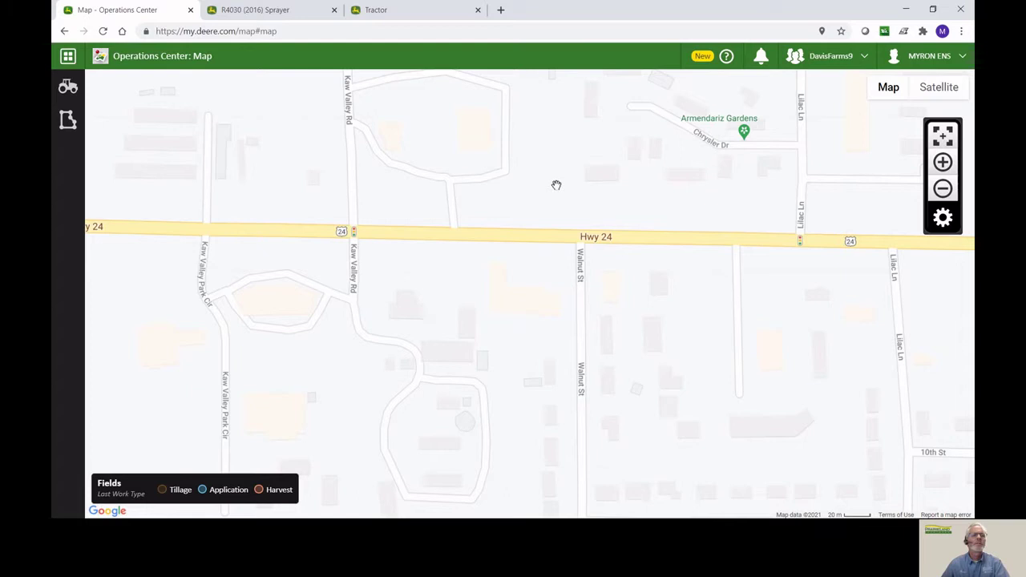
- Find Setup Builder by searching the tools list for 'set', and launch it
click(69, 58)
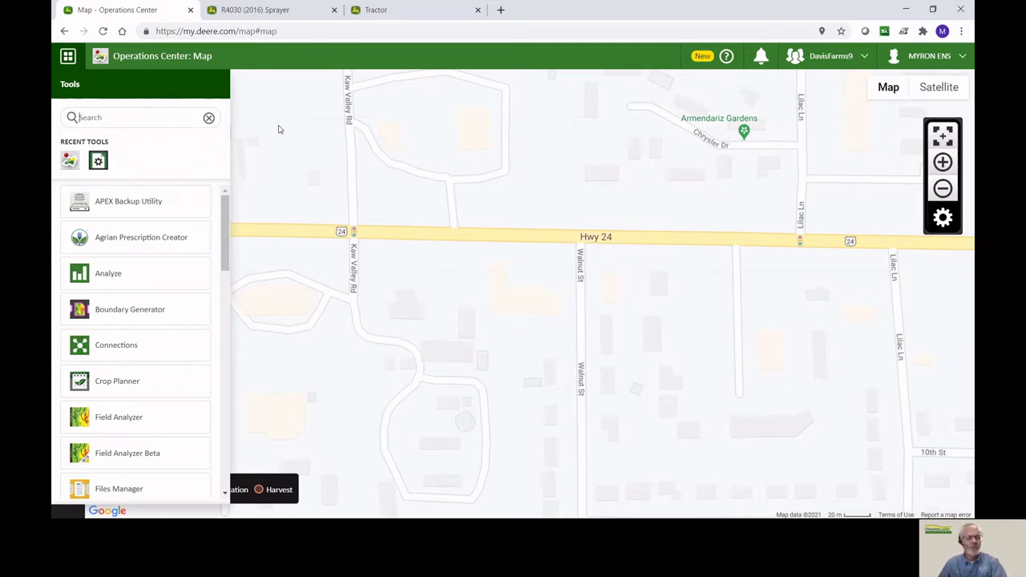
text(set)
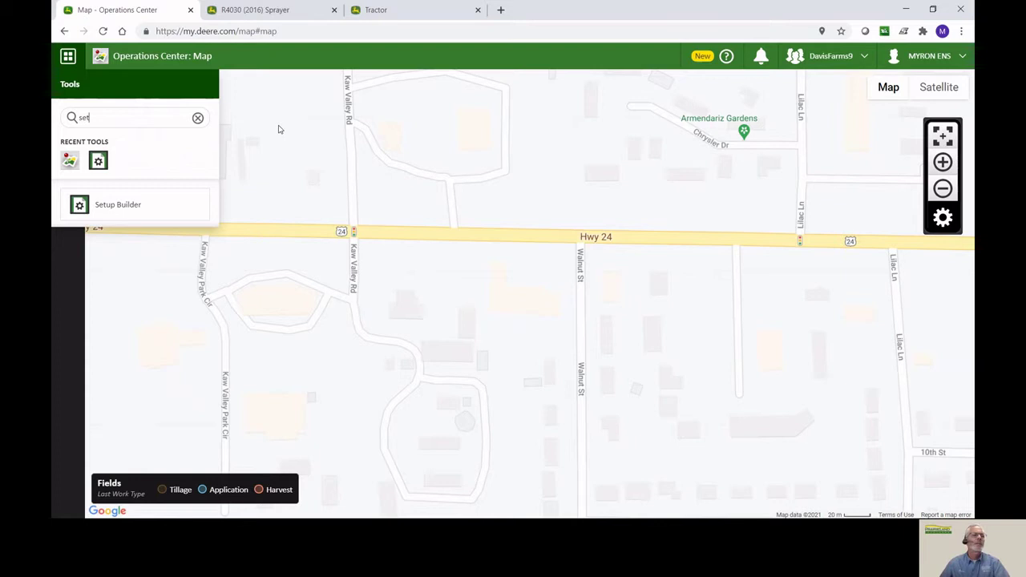
click(130, 210)
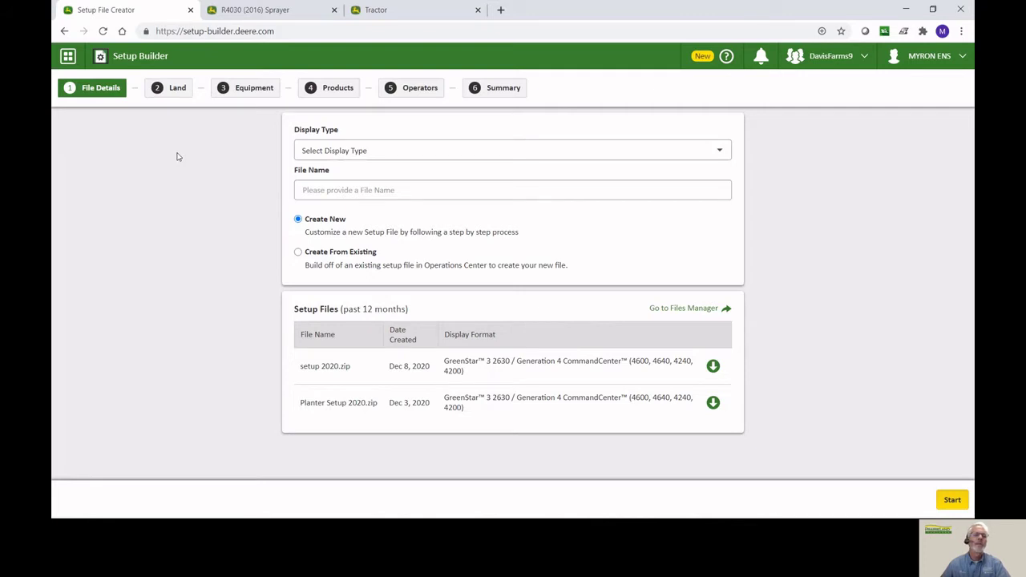
- Start a new GreenStar 3 2630 / Generation 4 setup file named 'Setup 2020'
click(354, 151)
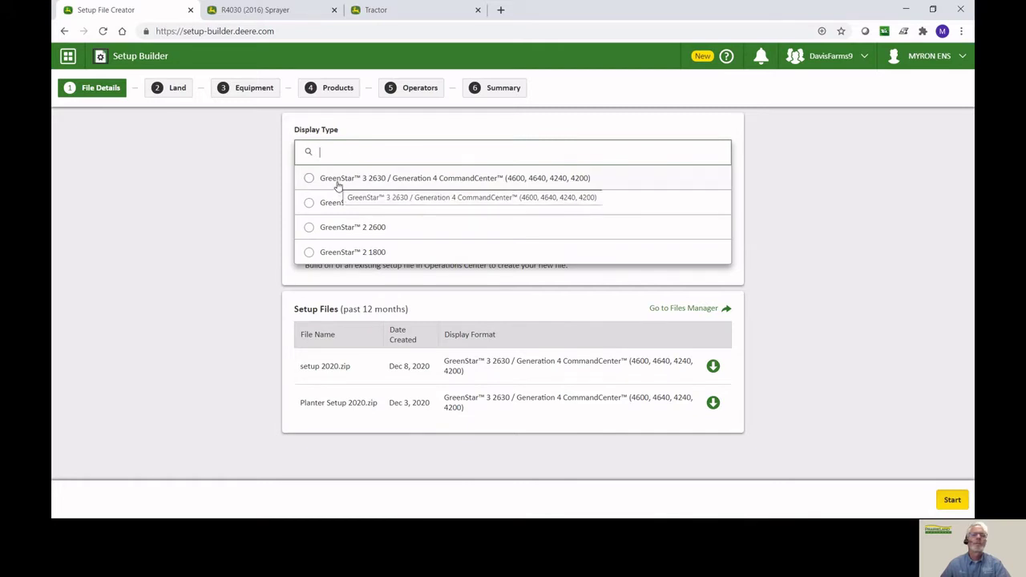
click(337, 183)
click(331, 191)
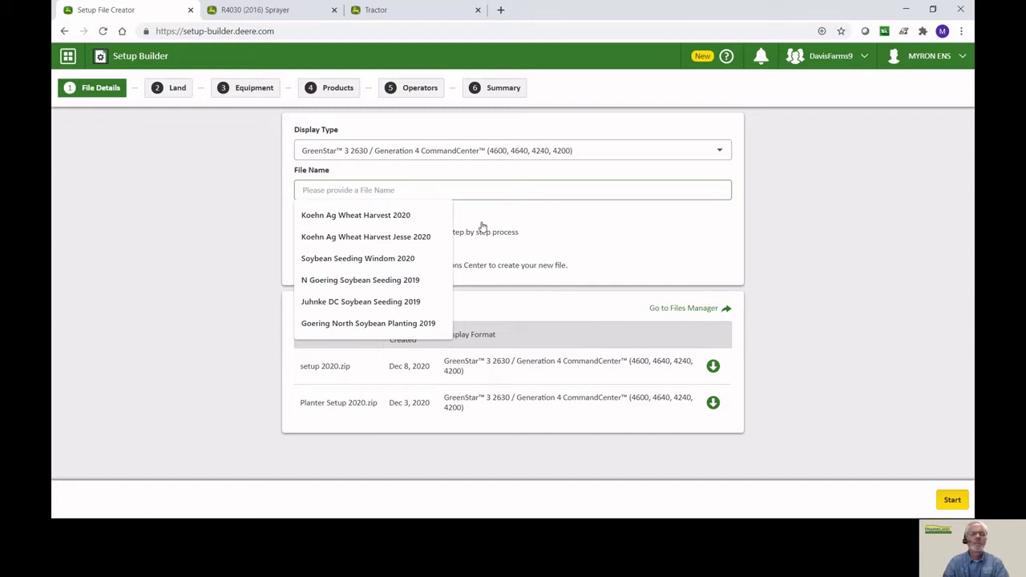
text(Set)
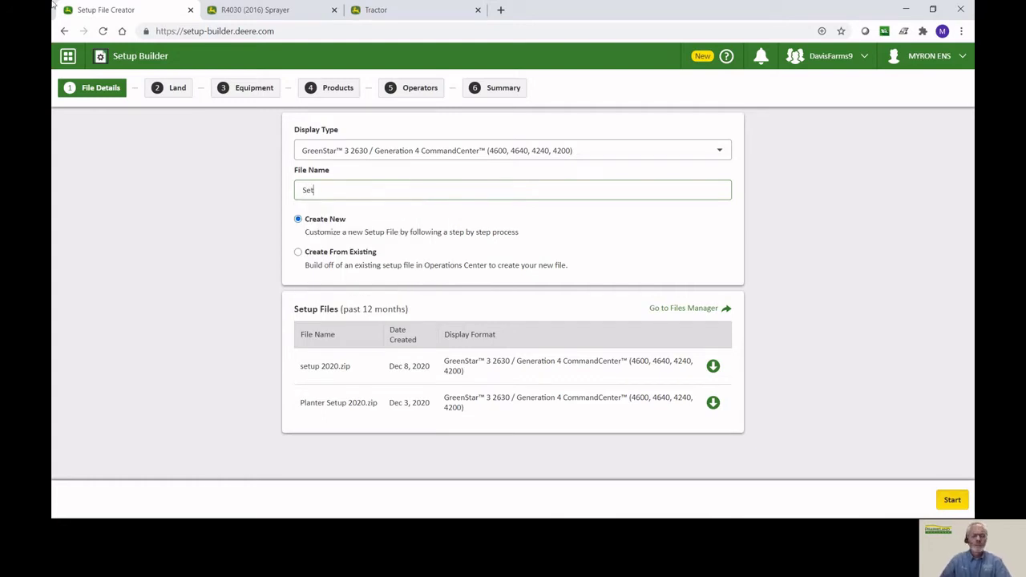
text(u)
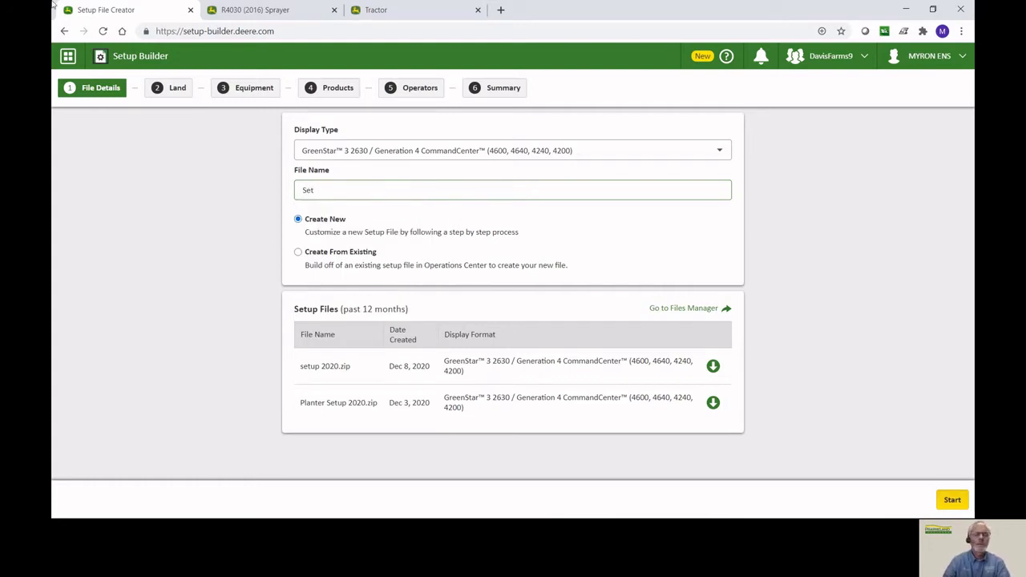
text(p )
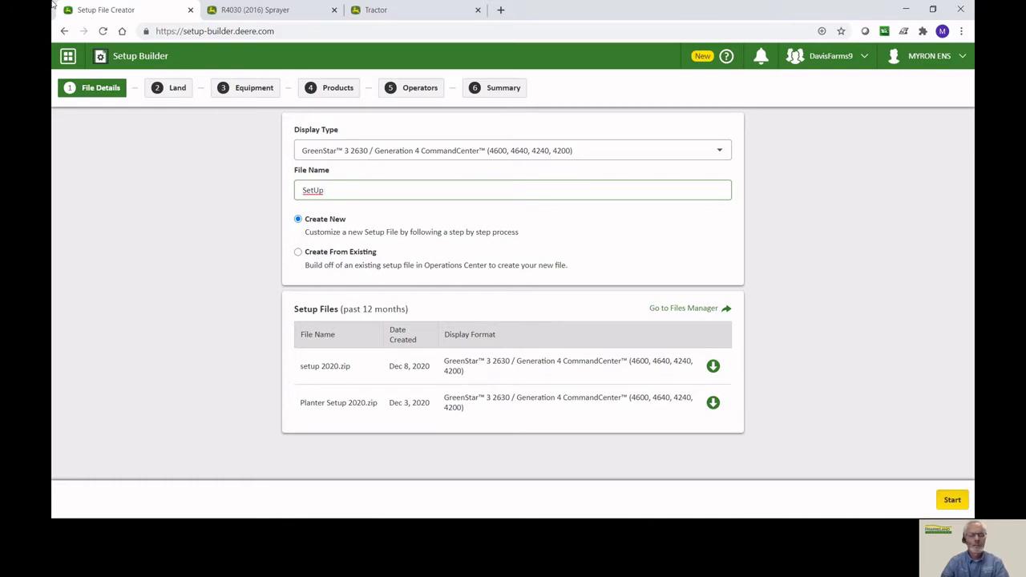
text(2020)
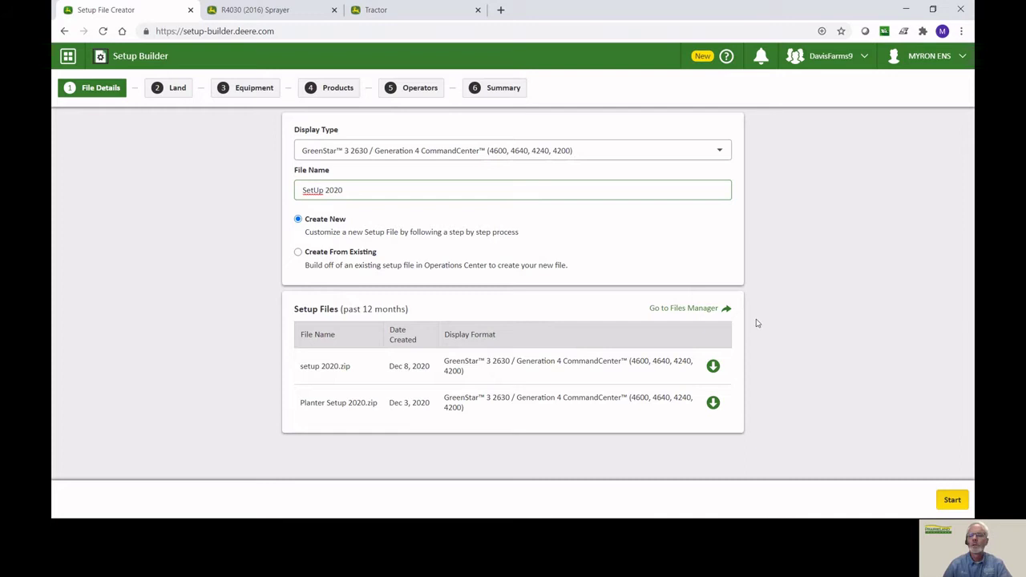
click(954, 501)
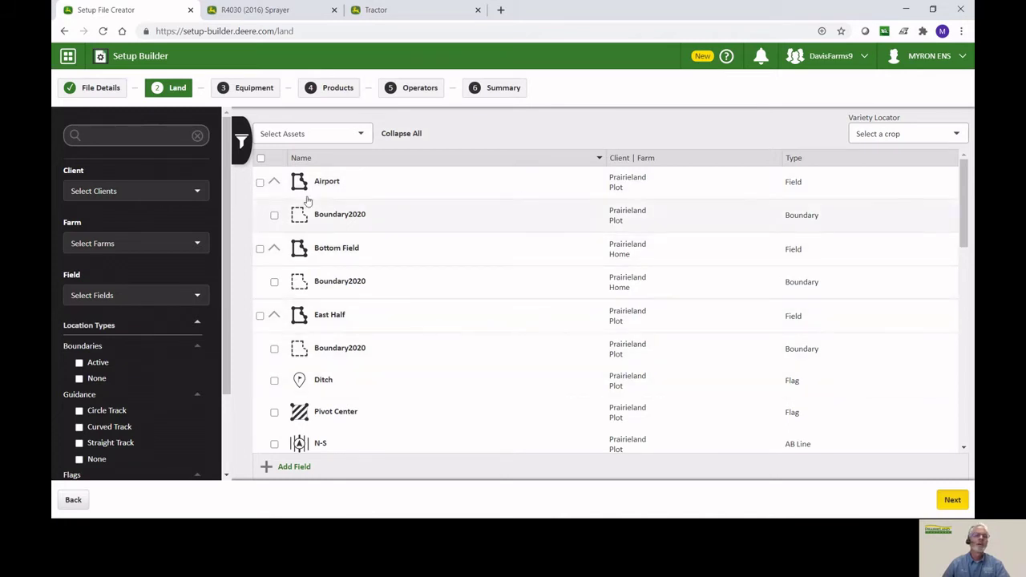
- Select all land items (fields, boundaries, flags, guidance lines), then go to Equipment
click(260, 159)
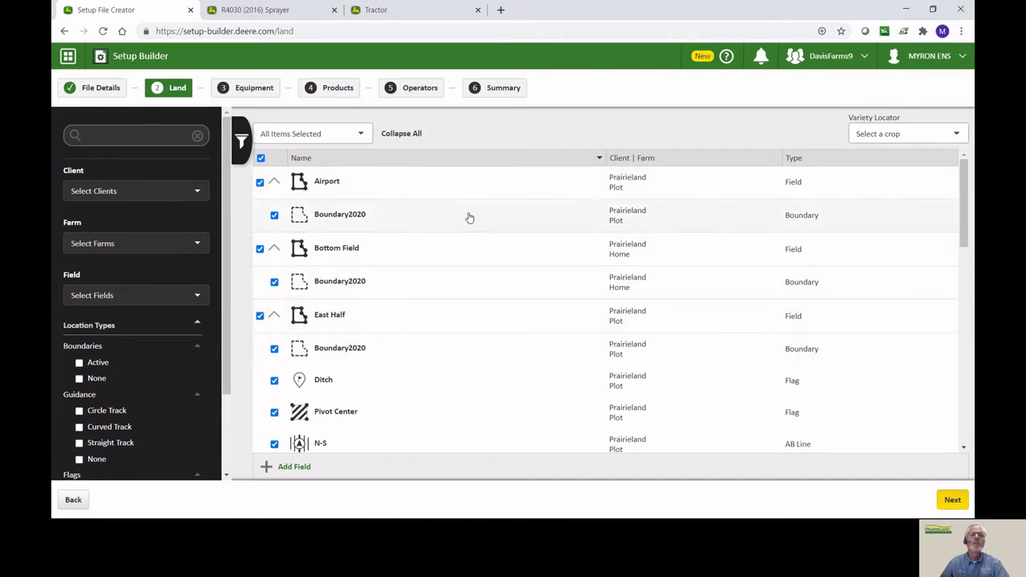
click(267, 93)
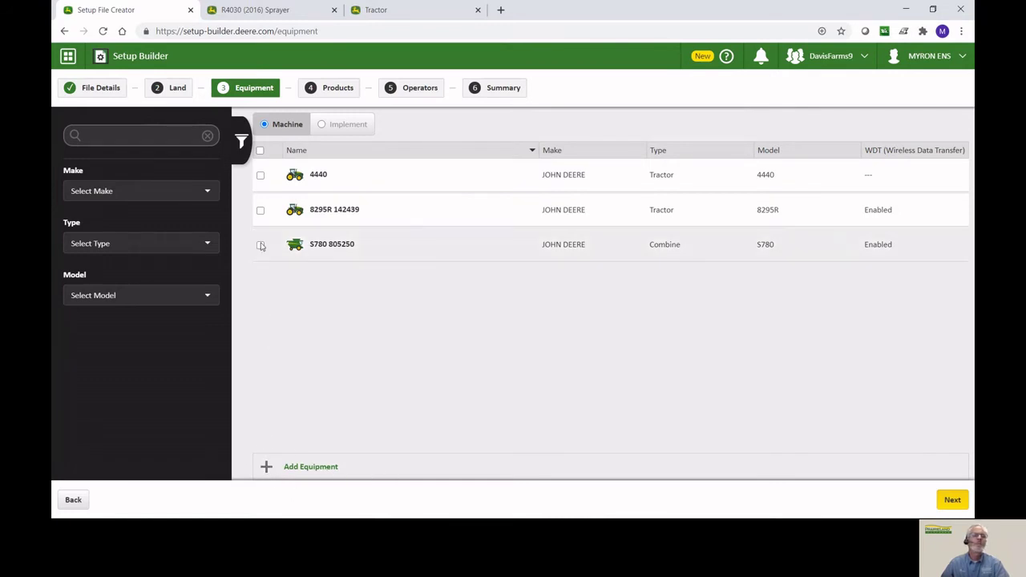
- Include all three machines and the 2623 Disk and 608C implements, then continue to Products
click(260, 151)
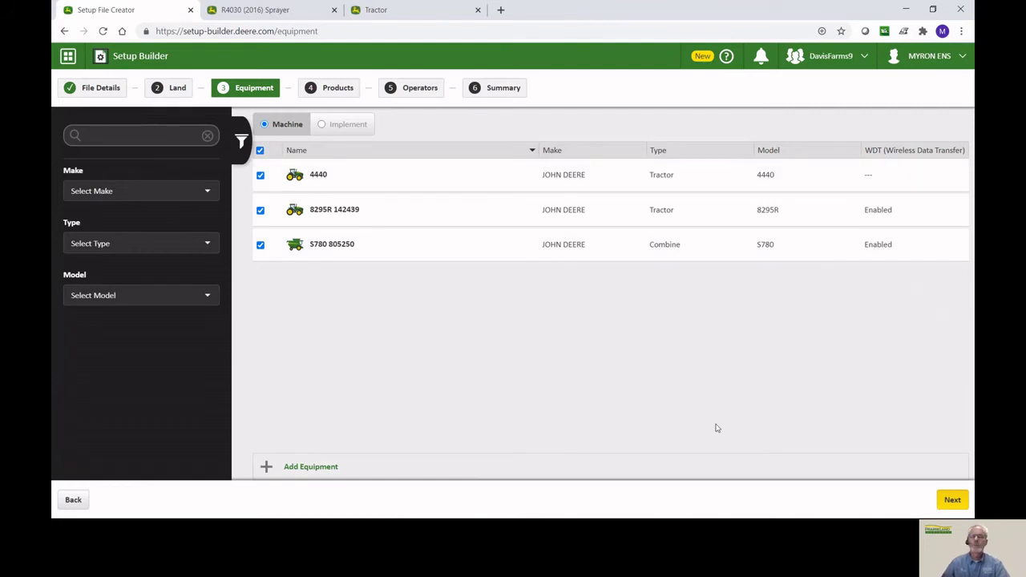
click(952, 499)
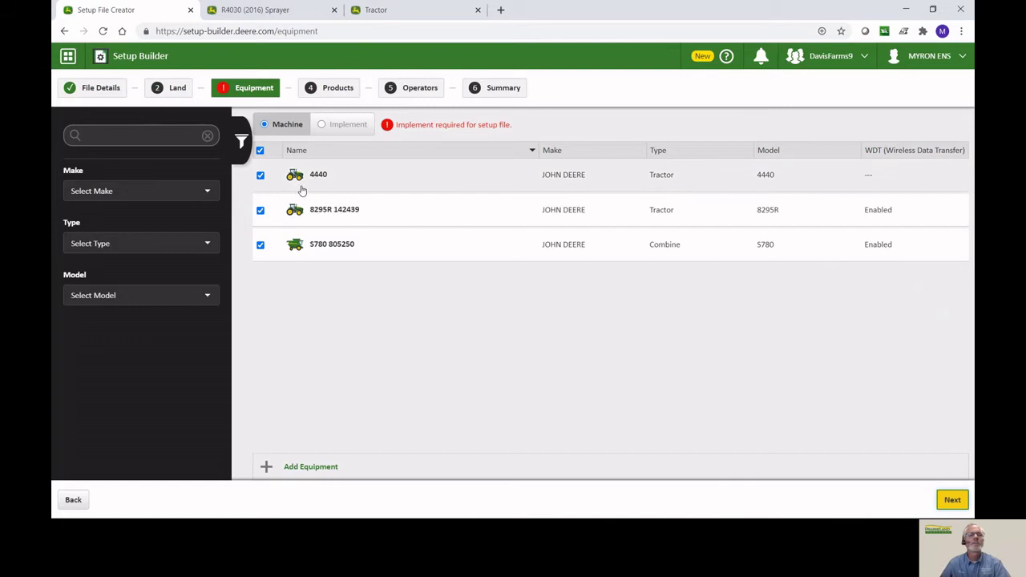
click(344, 130)
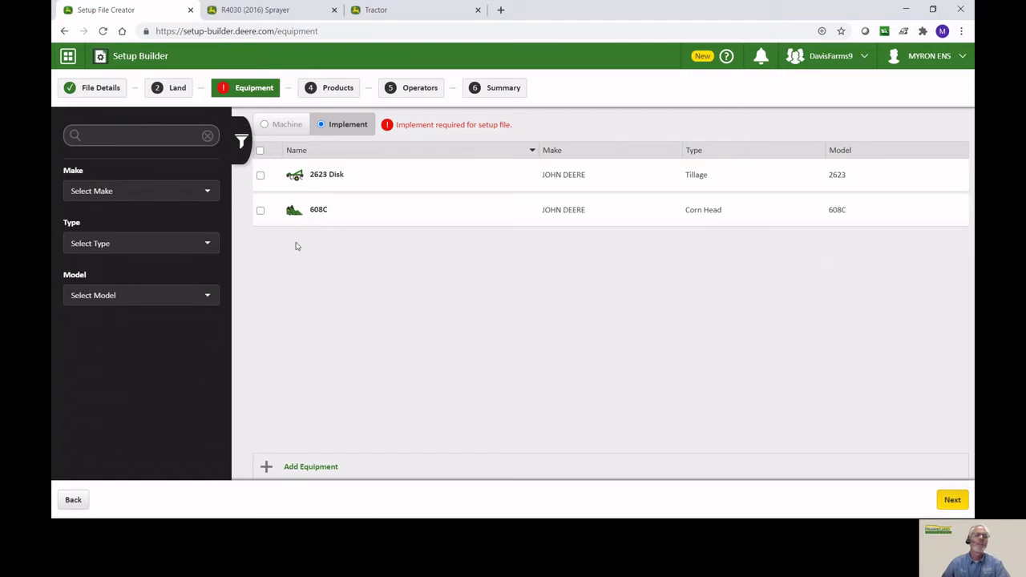
click(260, 151)
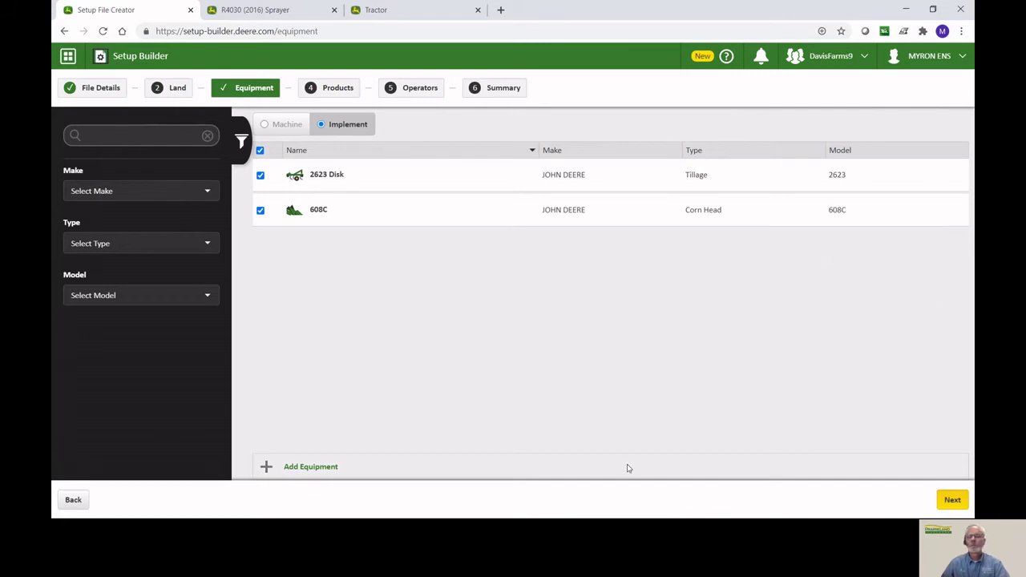
click(951, 500)
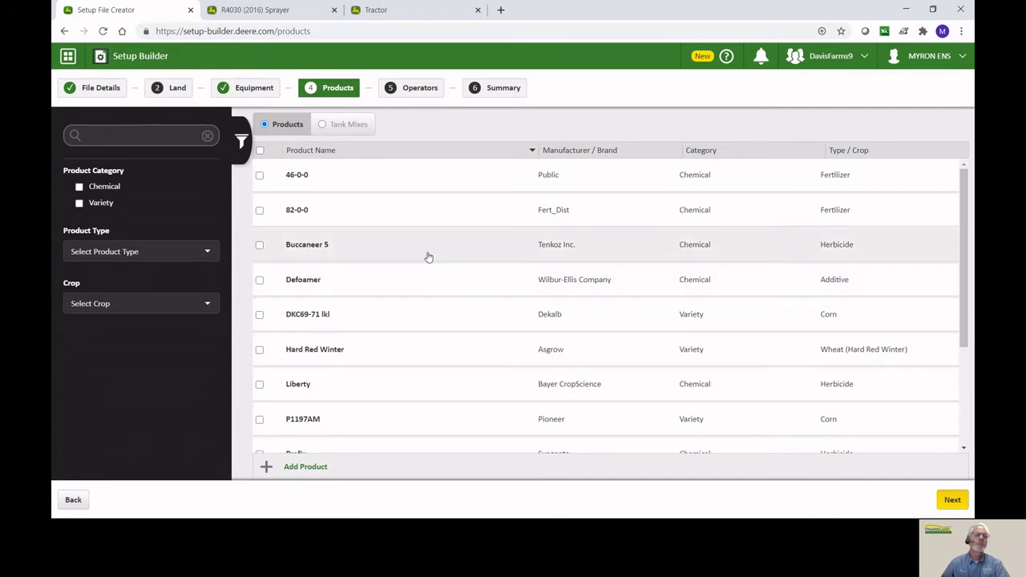
- Select every product on the Products list and continue to Operators
scroll(340, 241, down, 3)
scroll(340, 290, up, 3)
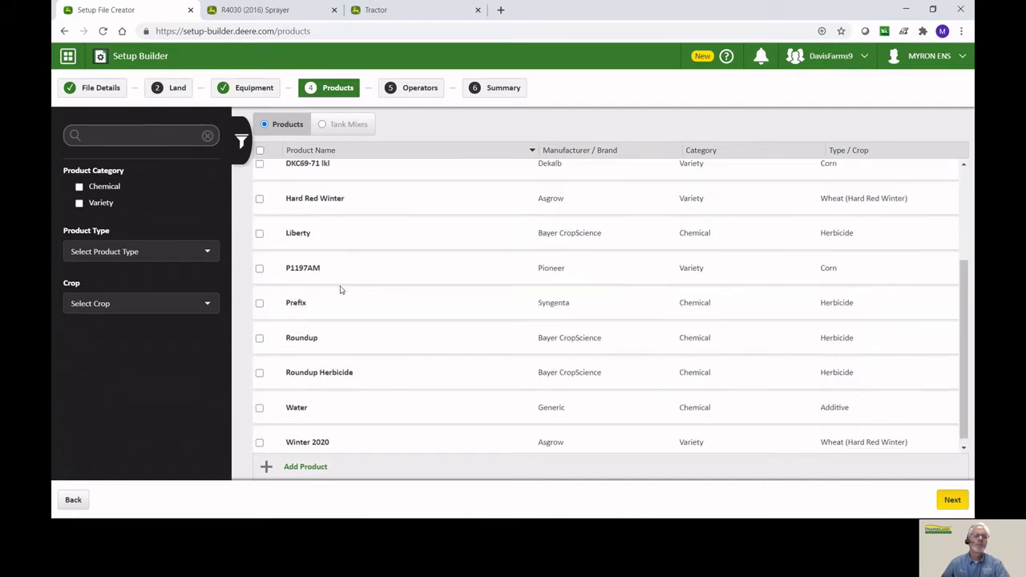
click(260, 150)
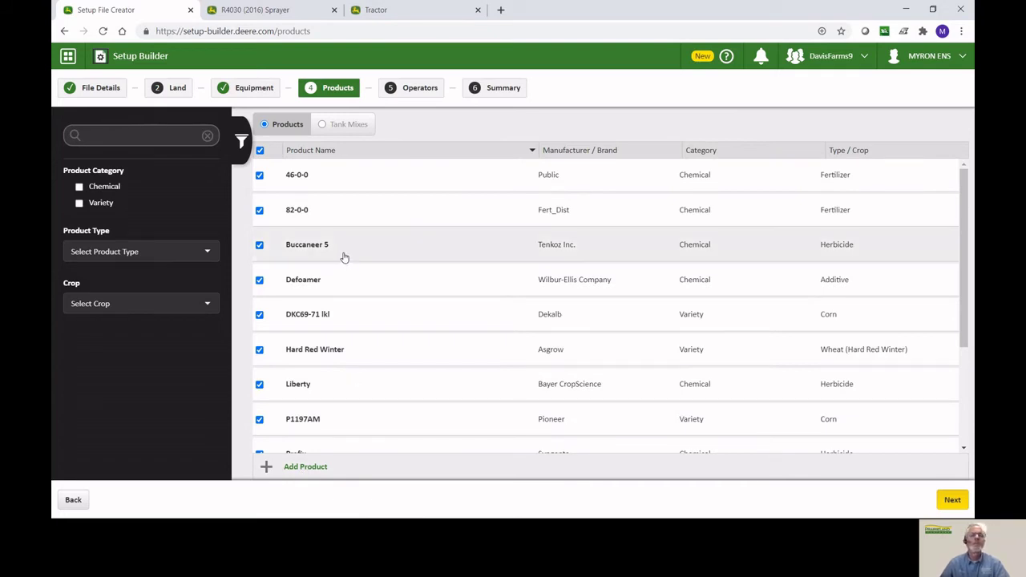
click(951, 500)
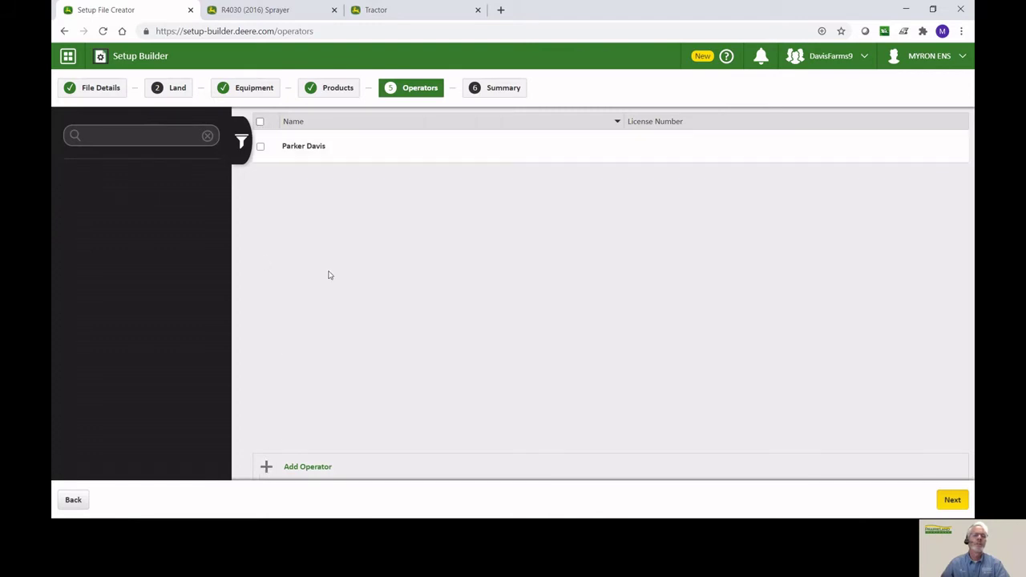
- Check the staff members in Add Operator and cancel, then include the existing operator and continue
click(267, 469)
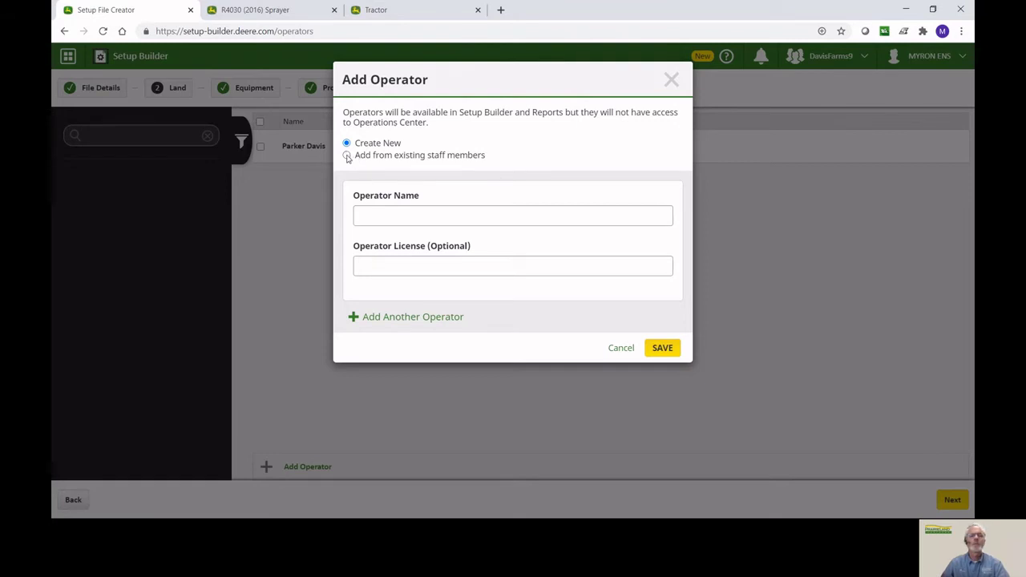
click(347, 155)
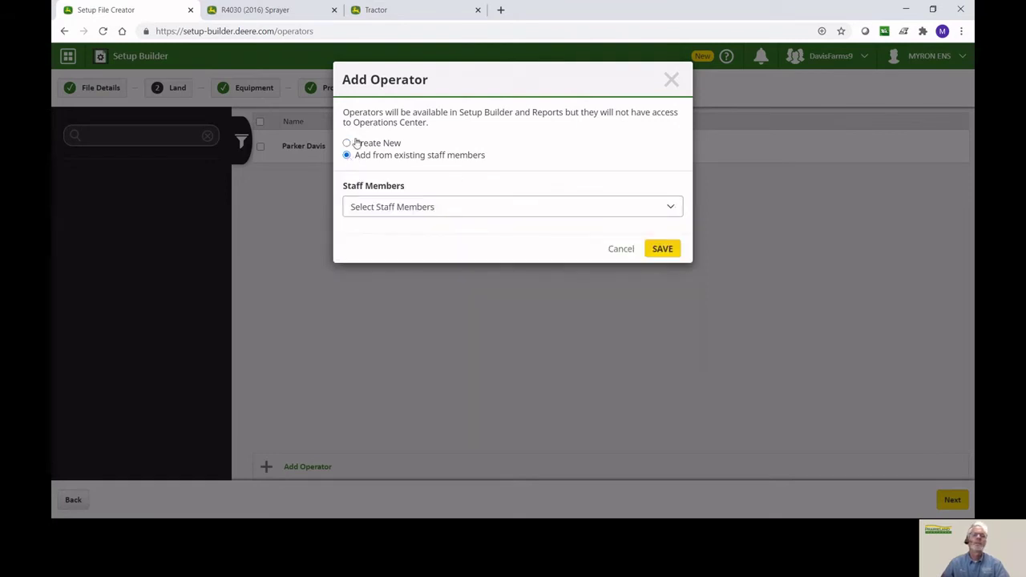
click(409, 207)
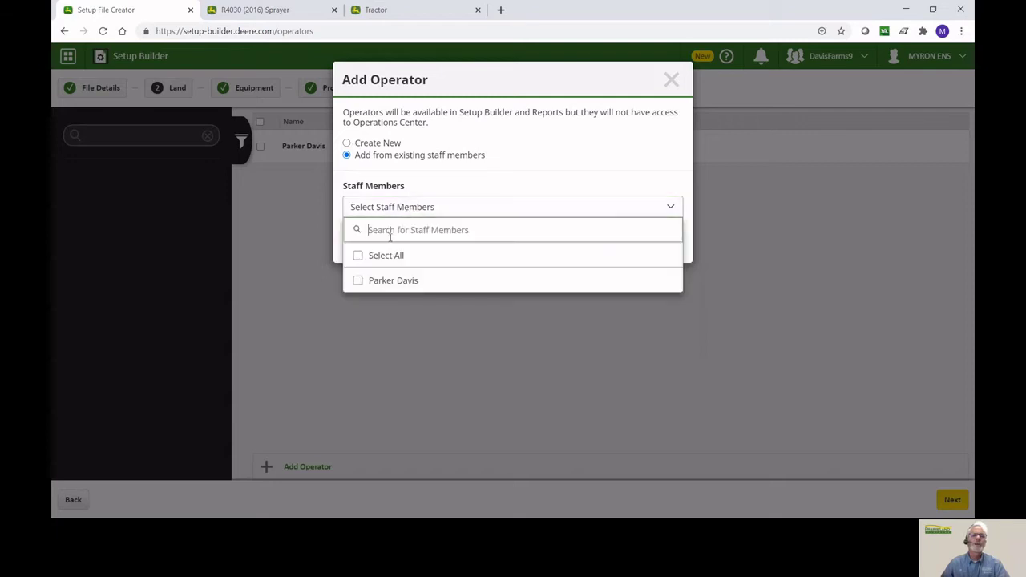
click(358, 283)
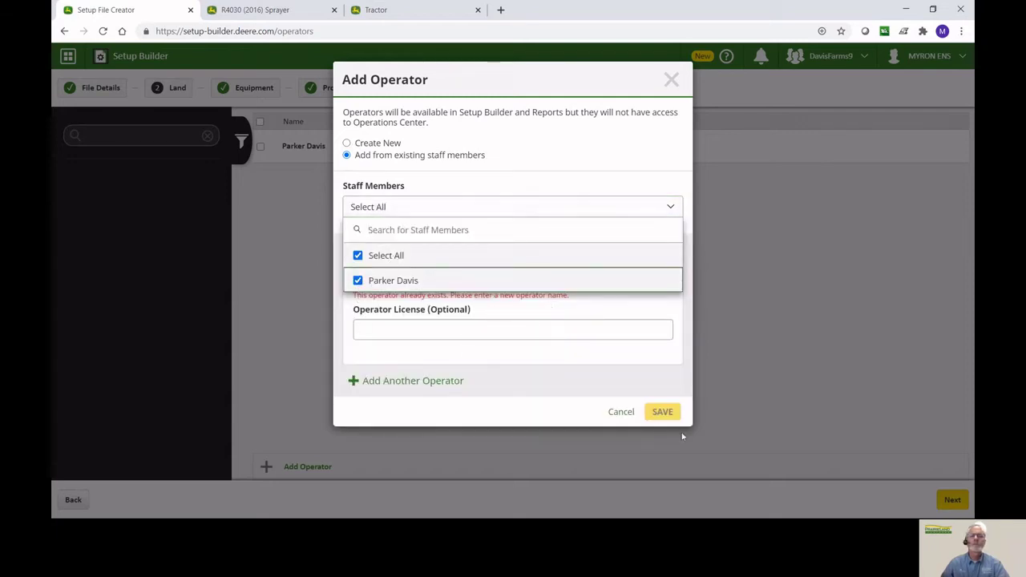
click(358, 257)
click(358, 281)
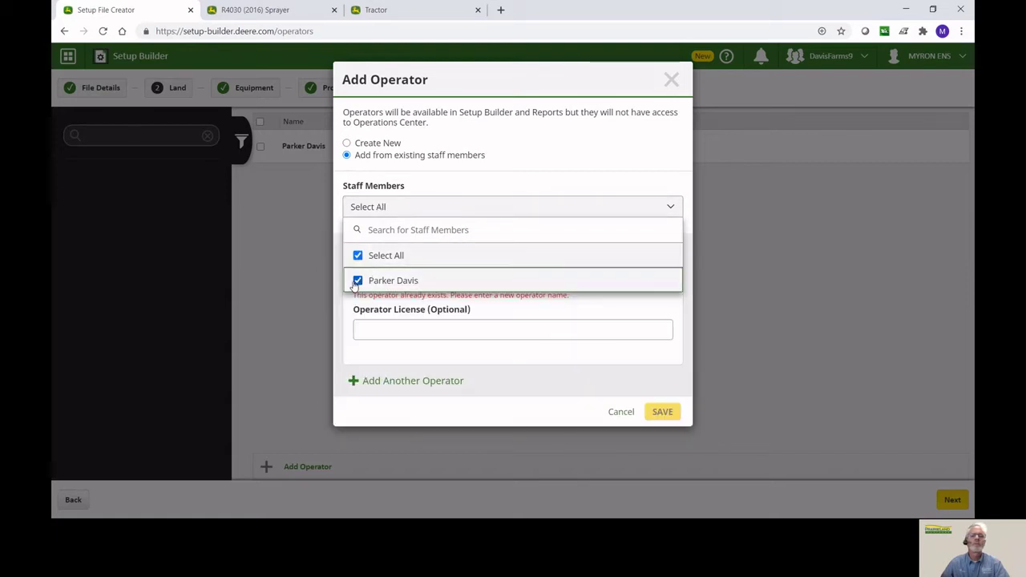
click(622, 412)
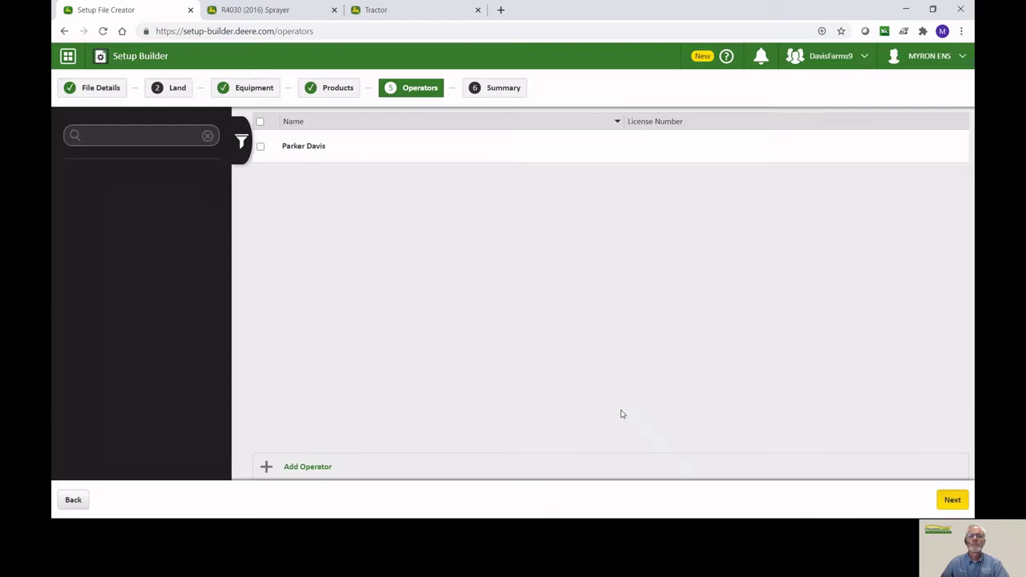
click(260, 147)
click(954, 500)
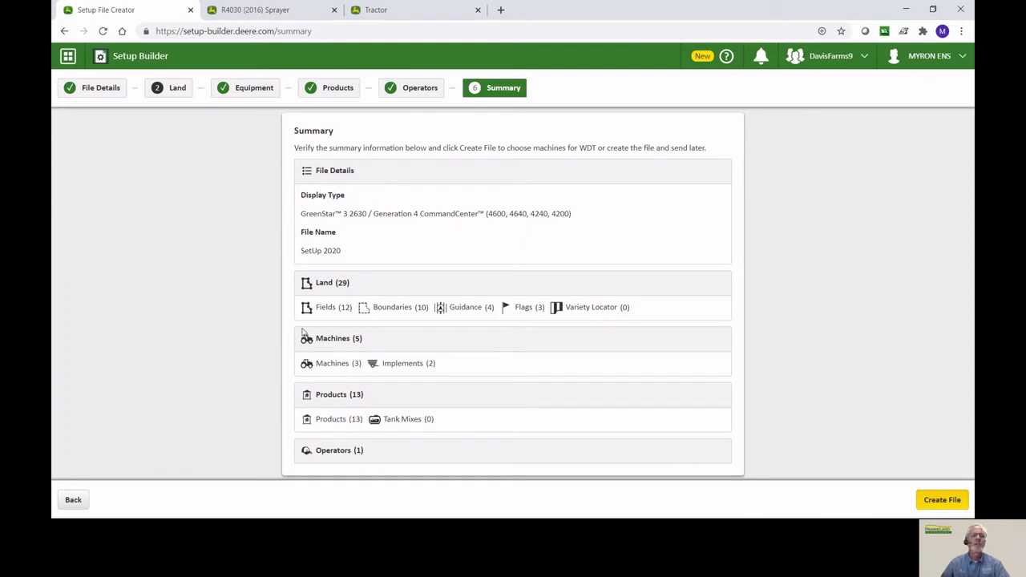
- Create the SetUp 2020 file from its Summary: 29 land items, 5 machines, 13 products, 1 operator
click(943, 498)
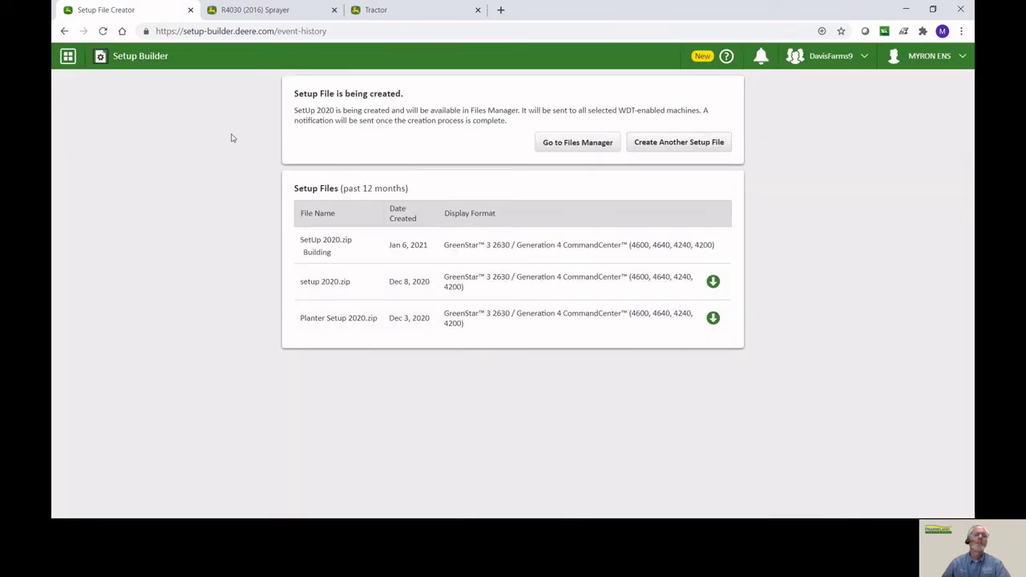
- Go to the Files Manager to check the status of SetUp_2020.zip
click(579, 144)
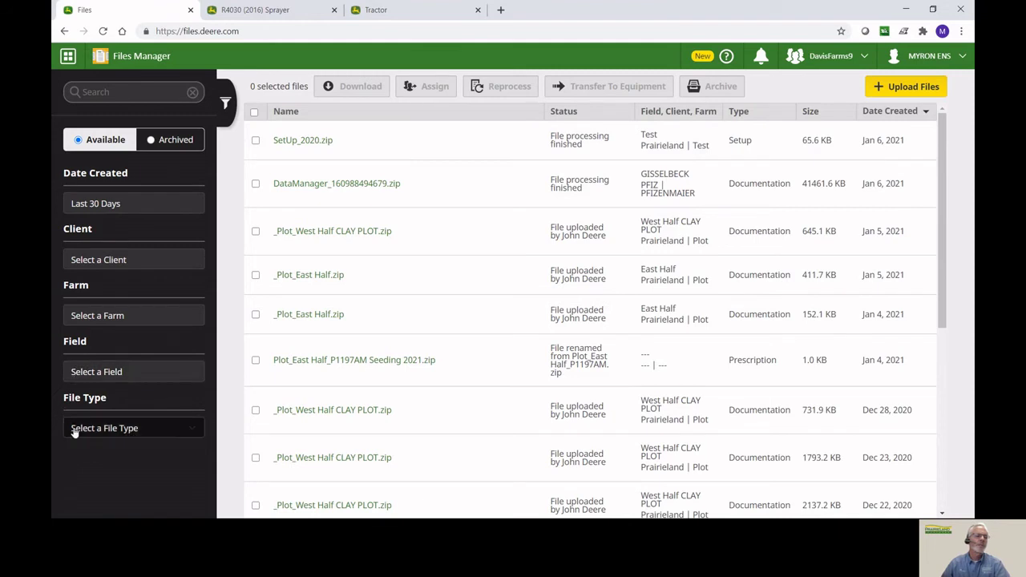
- Filter the Files Manager to Setup files and select the Dec 8, 2020 setup_2020.zip
click(114, 431)
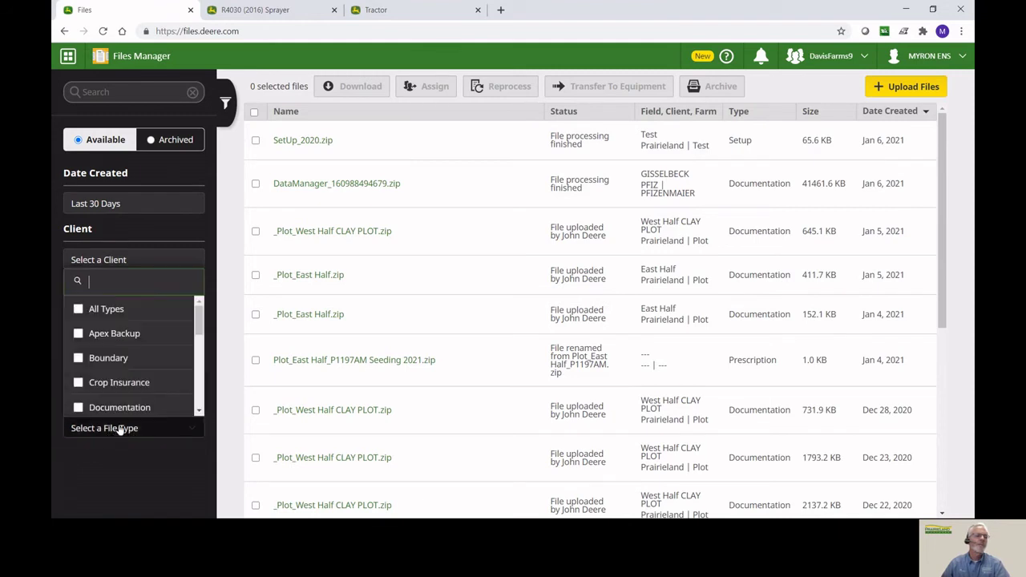
scroll(129, 367, down, 2)
scroll(127, 367, down, 1)
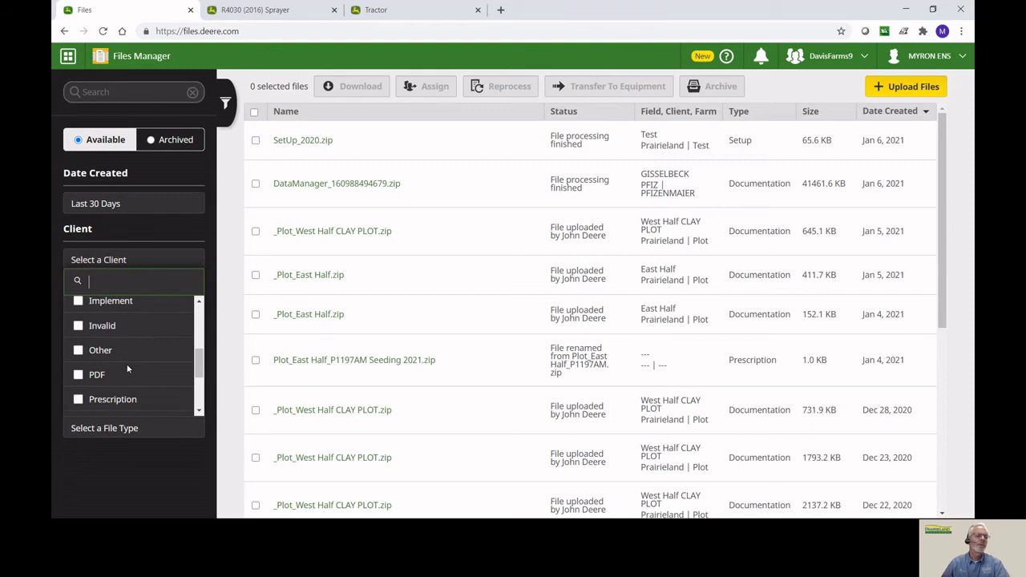
scroll(127, 367, up, 3)
scroll(126, 364, up, 1)
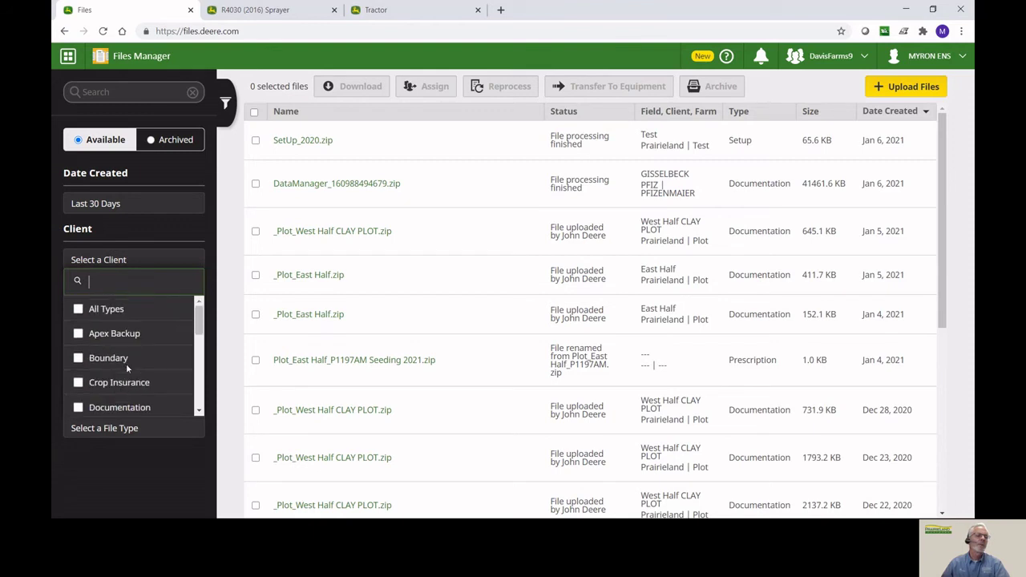
scroll(125, 363, down, 3)
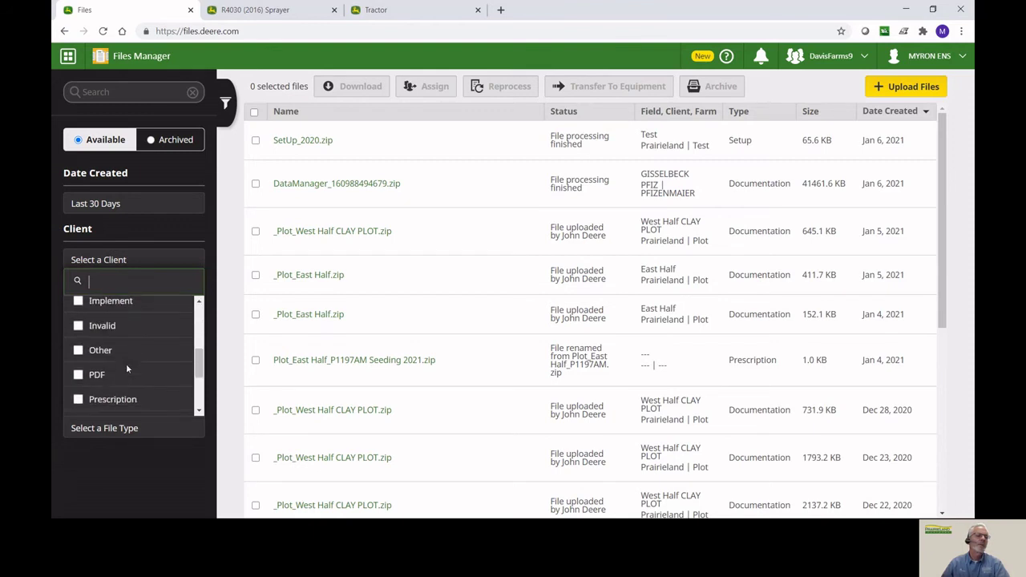
scroll(126, 363, down, 1)
click(78, 365)
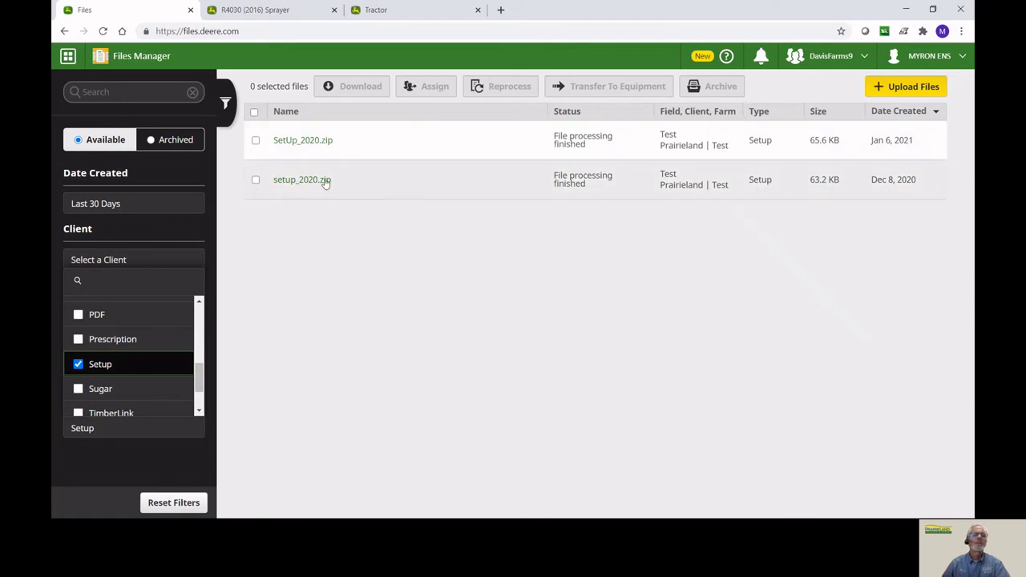
click(257, 183)
click(256, 181)
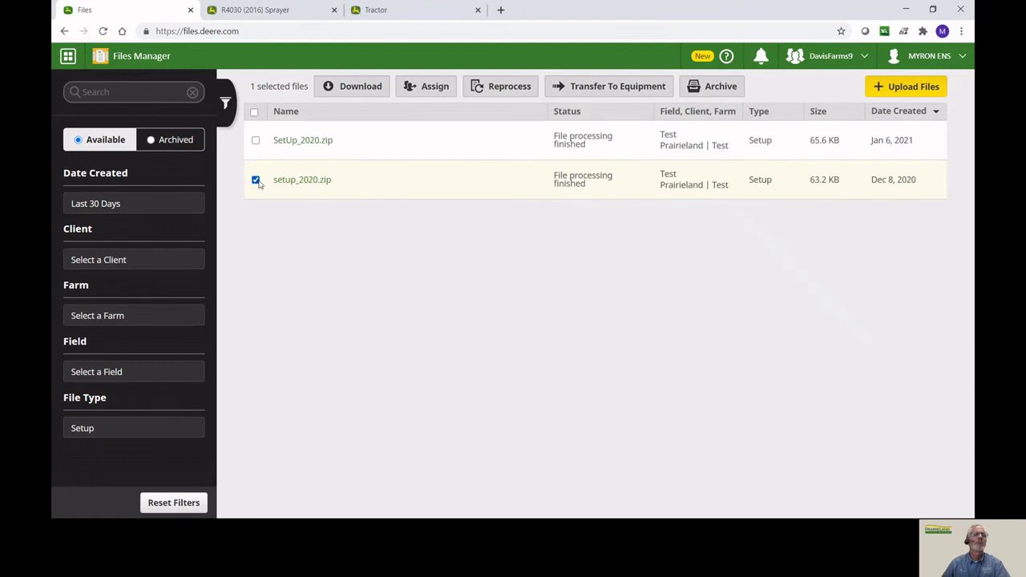
- Download setup_2020.zip with John Deere Data Manager as the destination
click(357, 86)
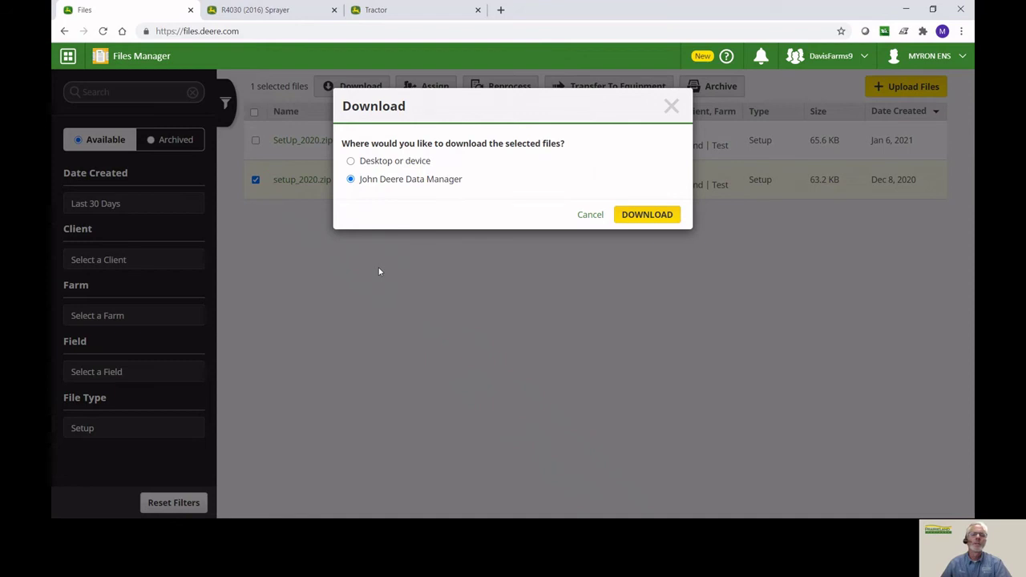
click(633, 215)
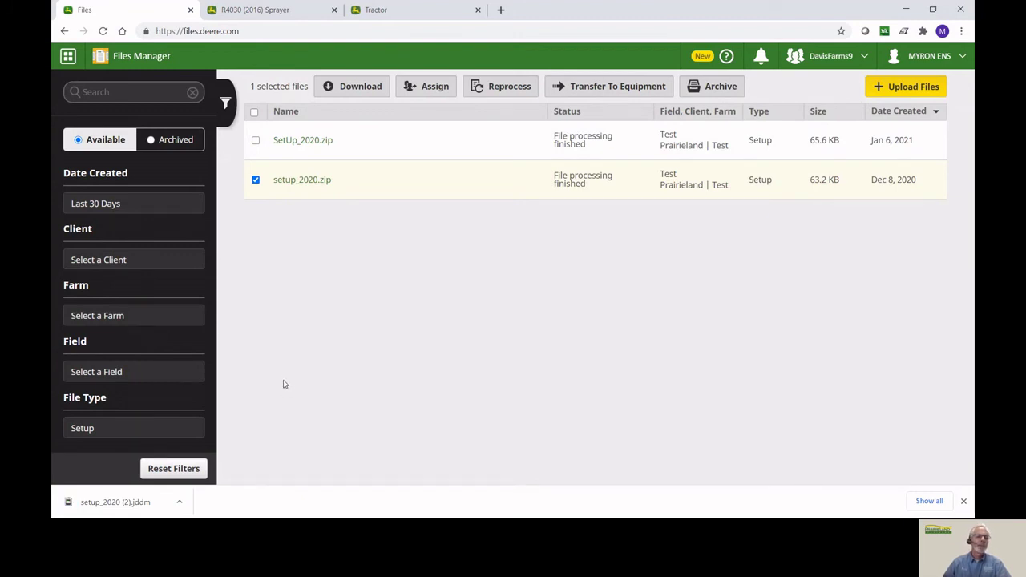
- Open the downloaded .jddm setup file in Data Manager with D:\ (OSPartition) as target, then close it
click(114, 504)
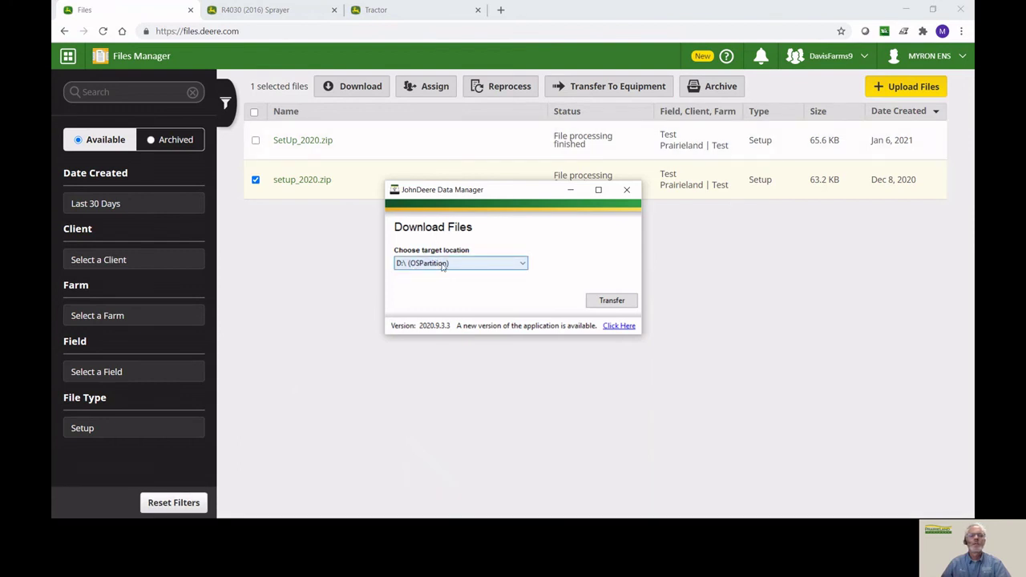
click(441, 267)
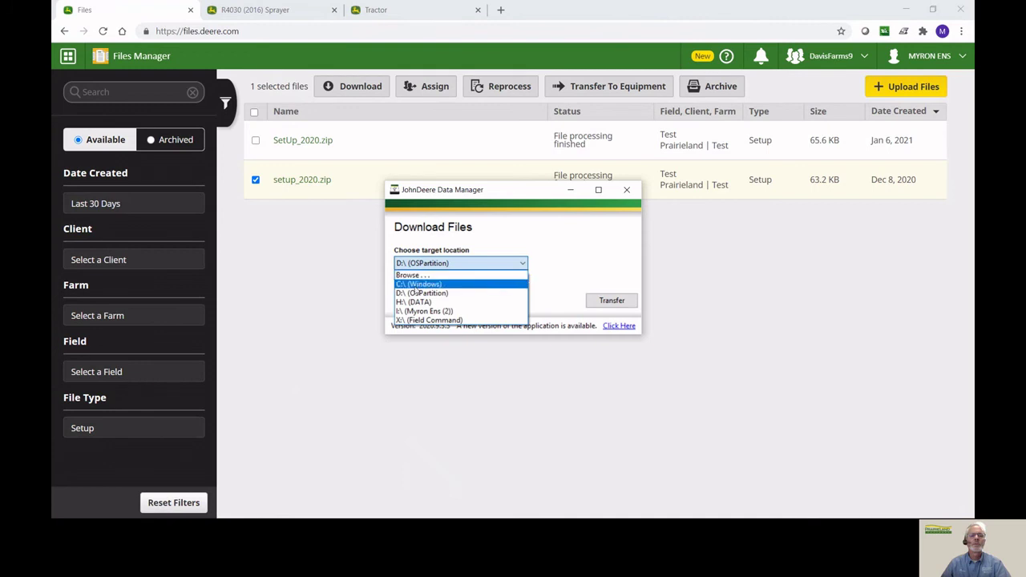
click(419, 293)
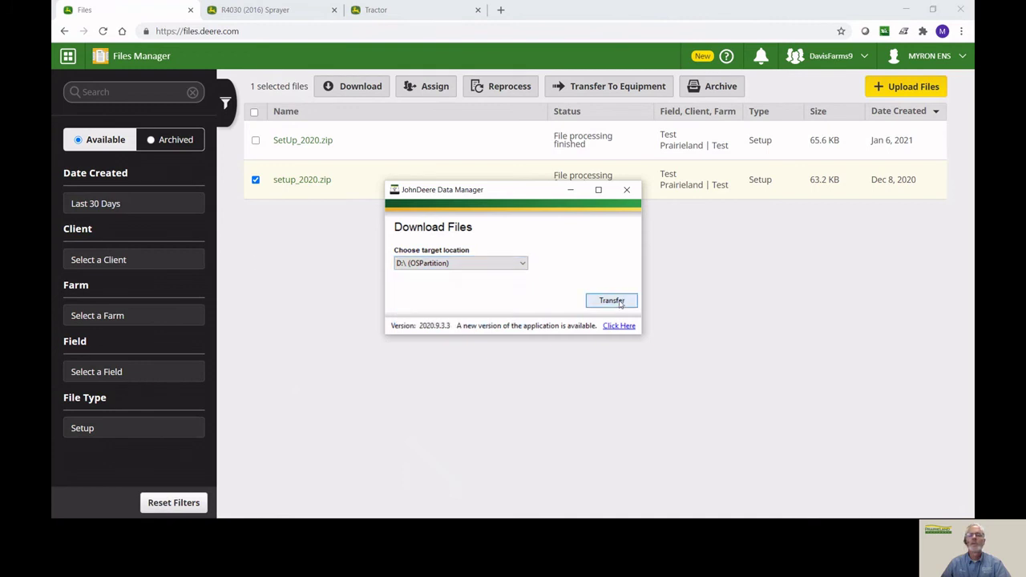
click(628, 190)
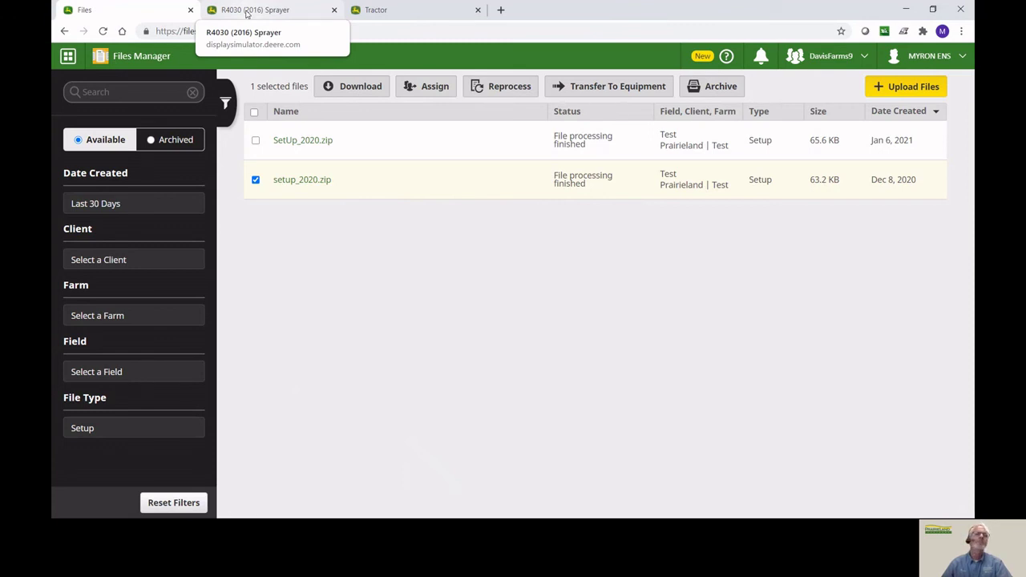
- On the R4030 Sprayer's 4640 display, go to System > File Manager and start a USB import
click(247, 11)
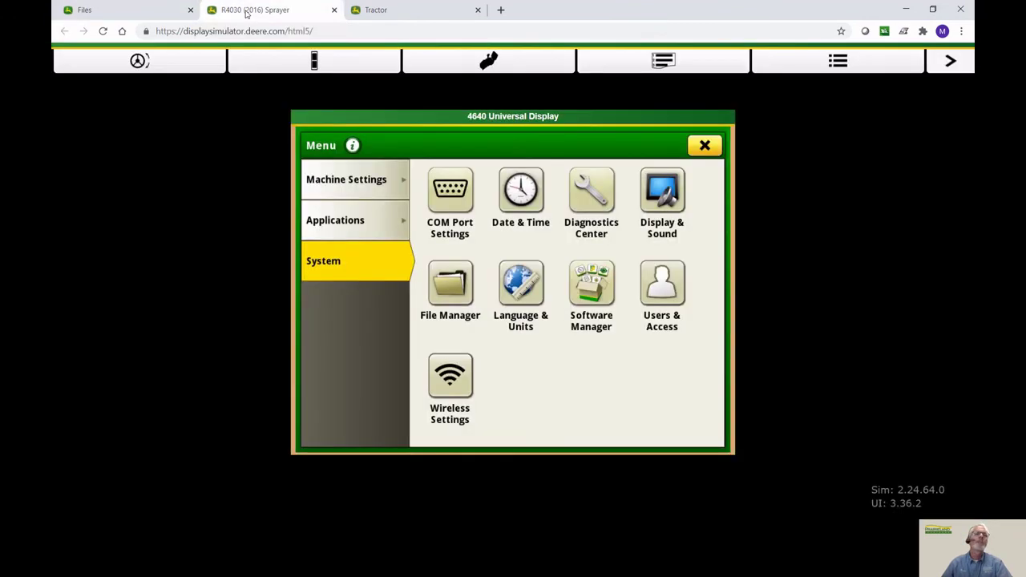
click(718, 149)
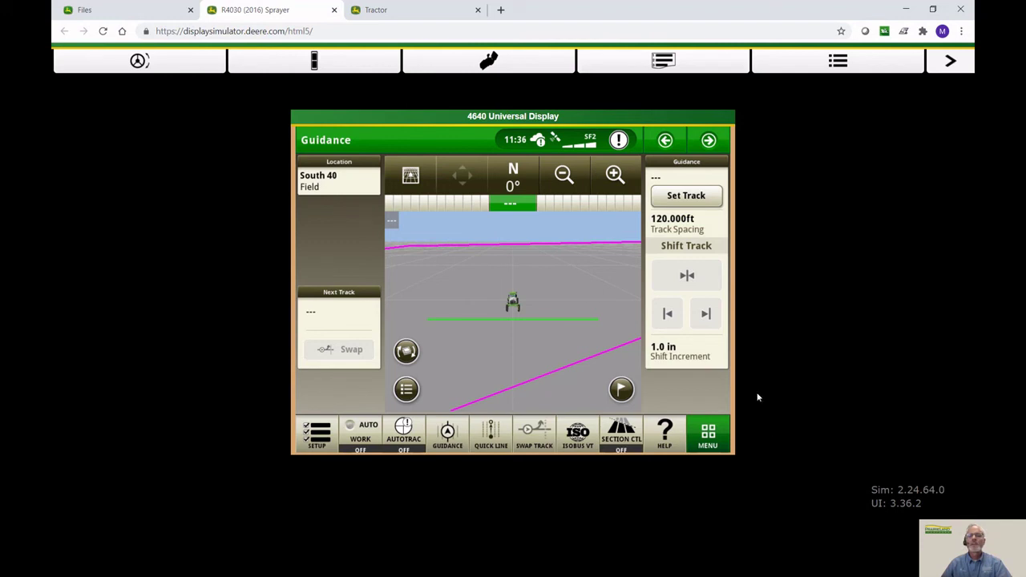
click(715, 434)
click(348, 264)
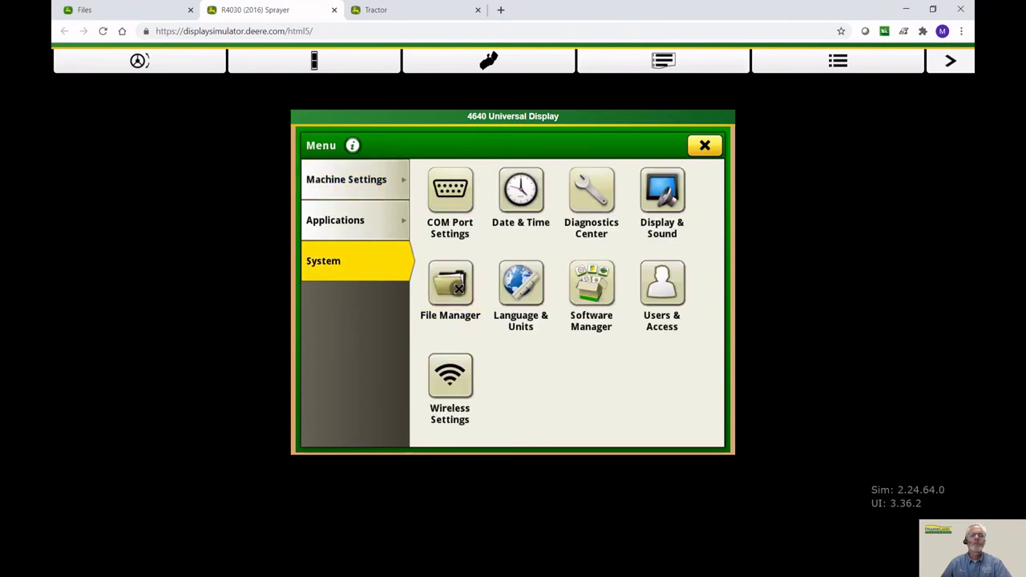
click(458, 289)
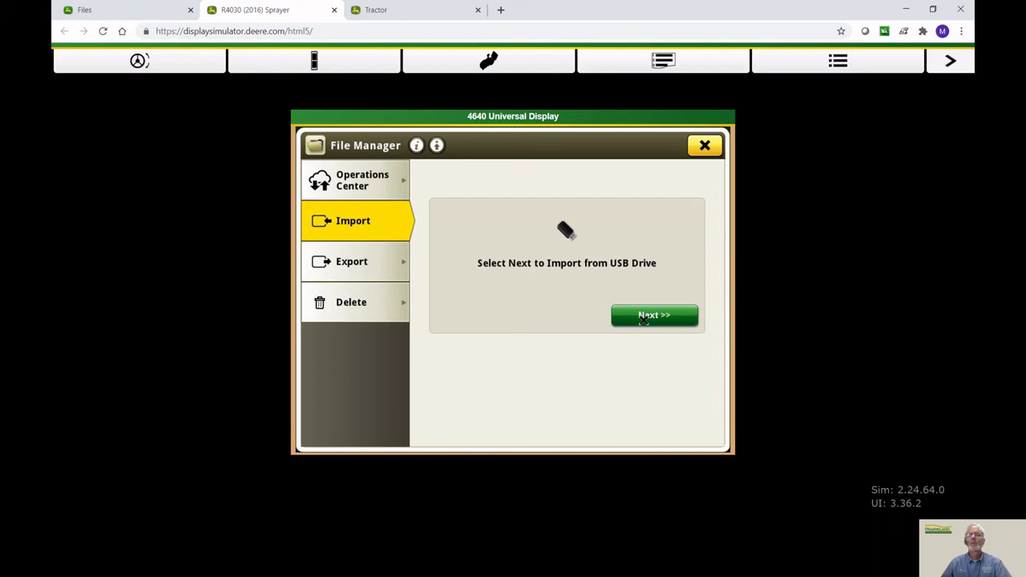
click(644, 319)
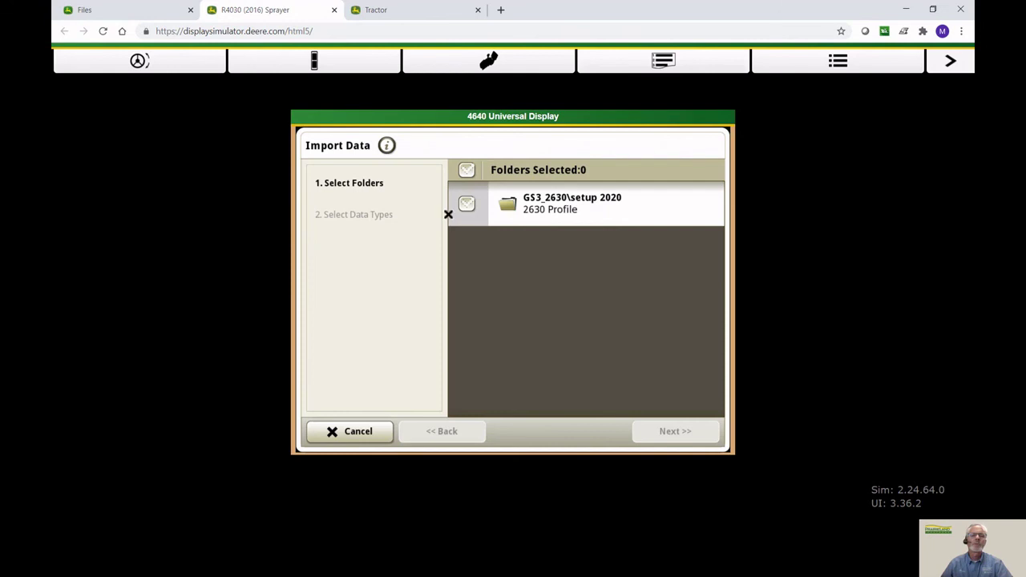
- Import all data types, Implement Profiles included, from GS3_2630\setup 2020 into the 4640, updating profile R4038
click(548, 214)
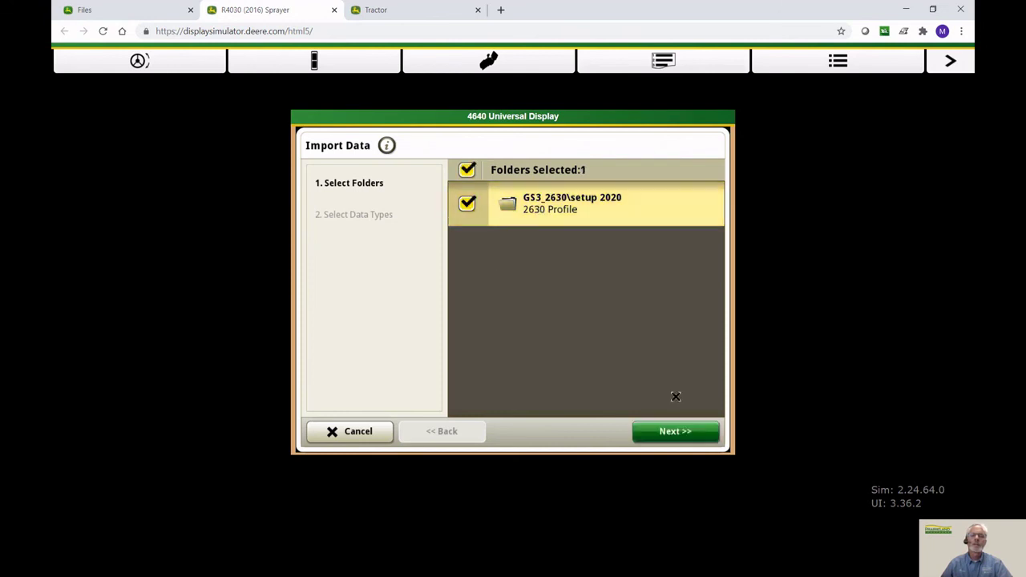
click(675, 435)
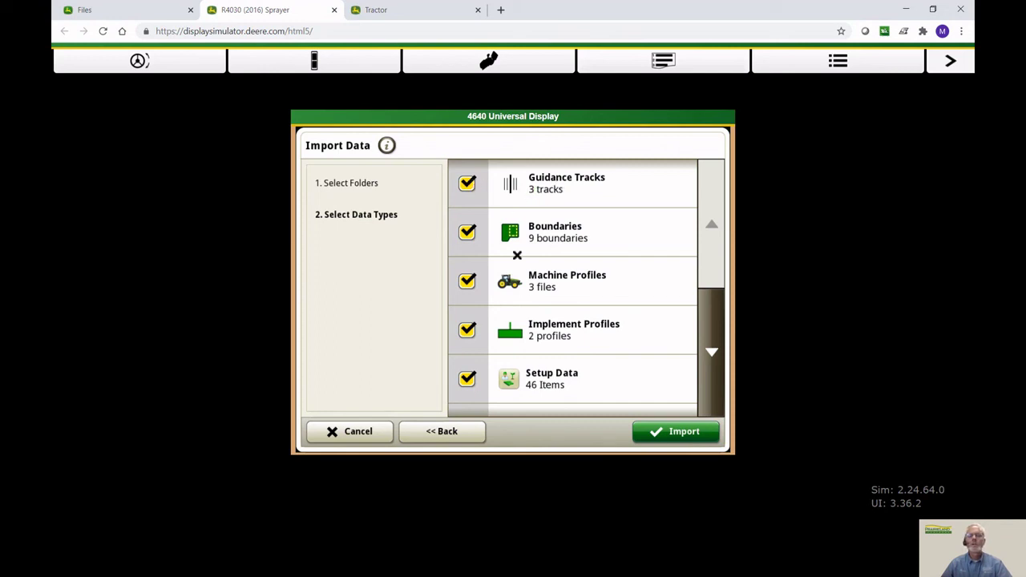
scroll(548, 321, down, 1)
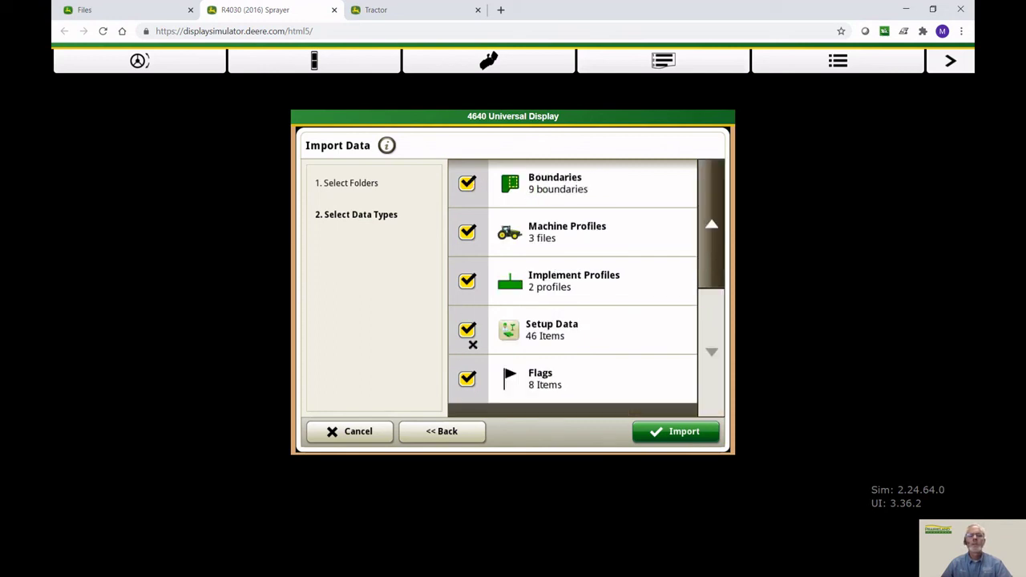
click(469, 286)
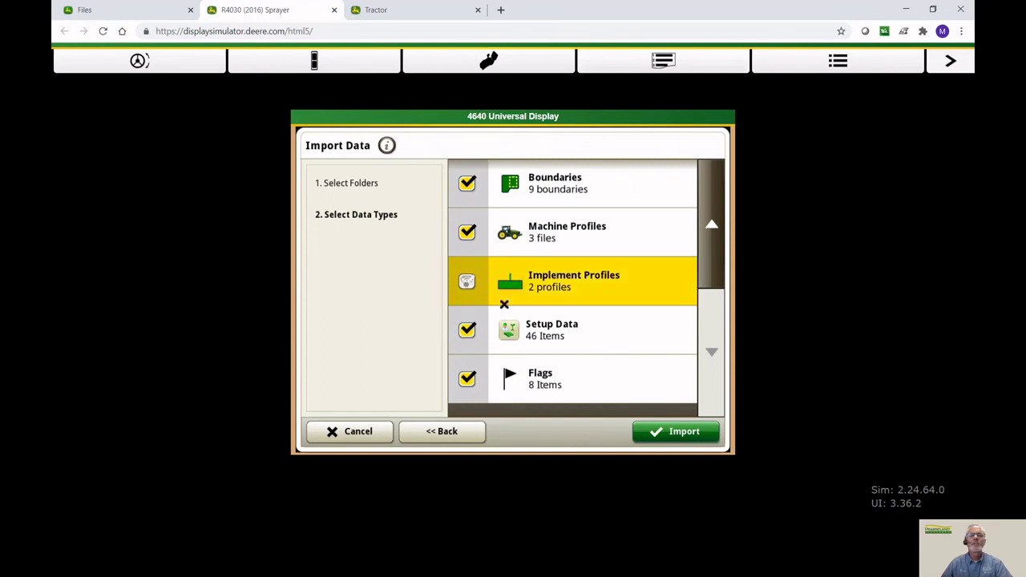
click(468, 282)
click(657, 437)
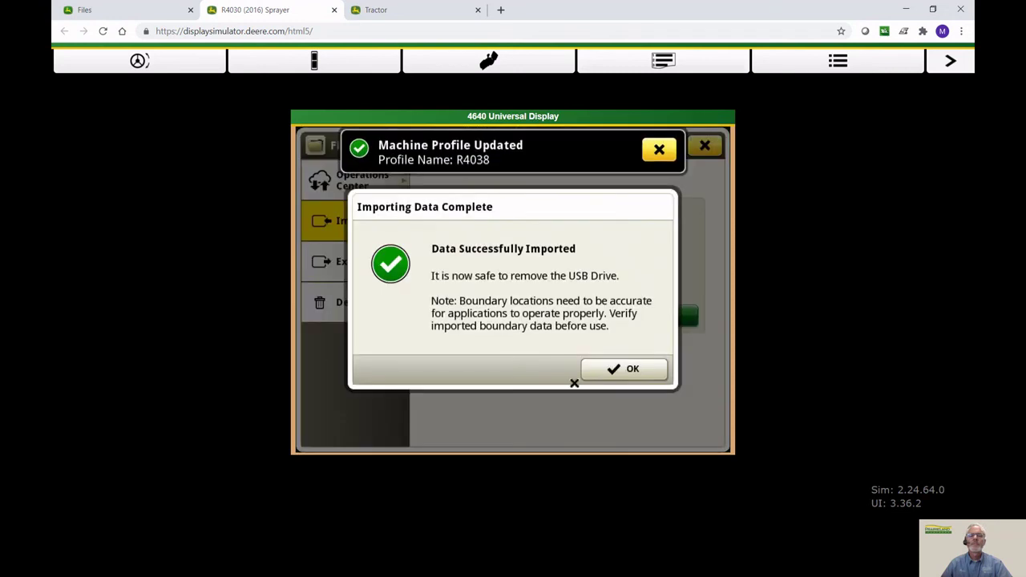
click(605, 368)
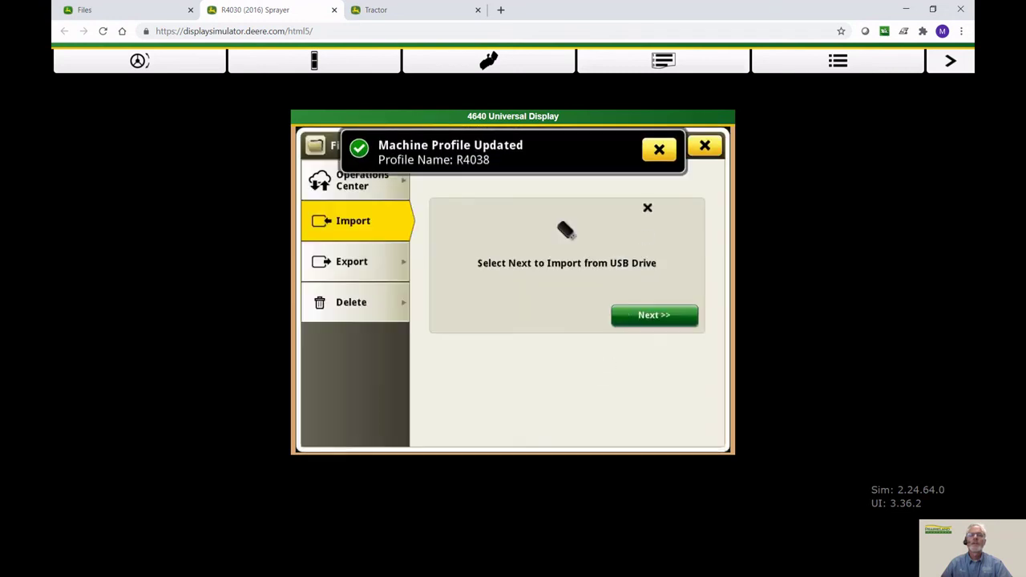
- On the Tractor's 2630 display, open the GreenStar Memory page and filter the transfer log to Setup
click(413, 16)
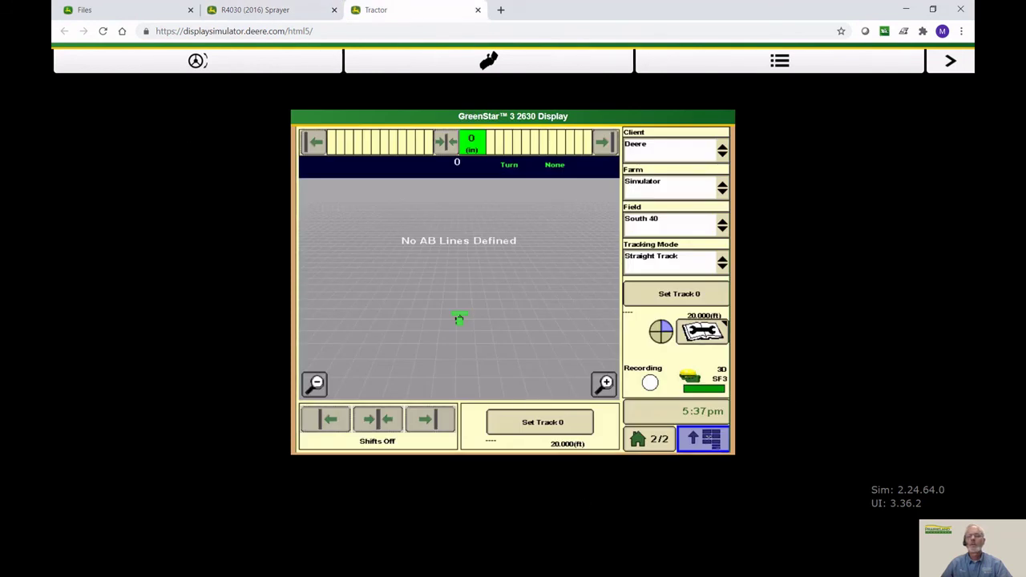
click(704, 438)
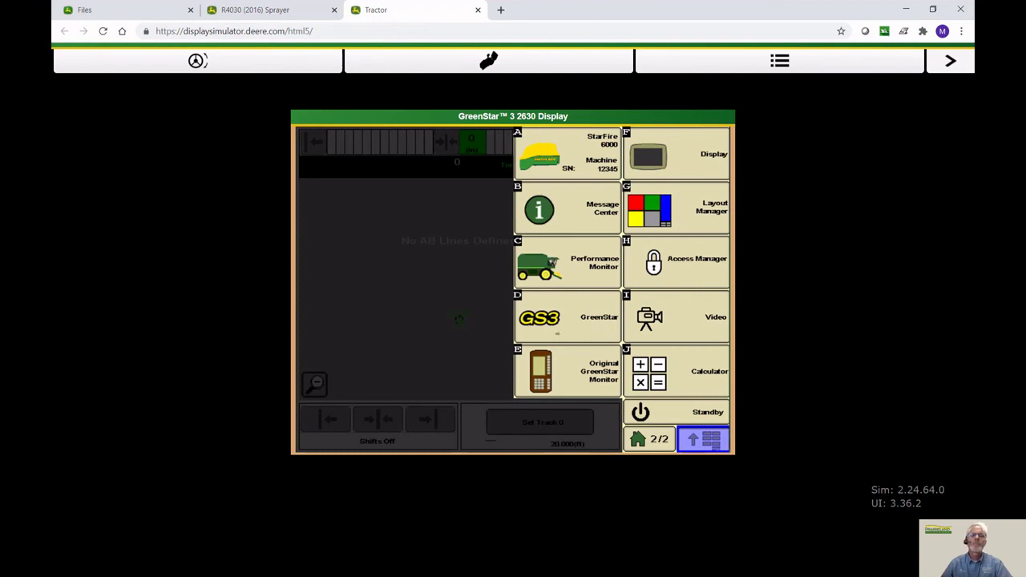
click(562, 318)
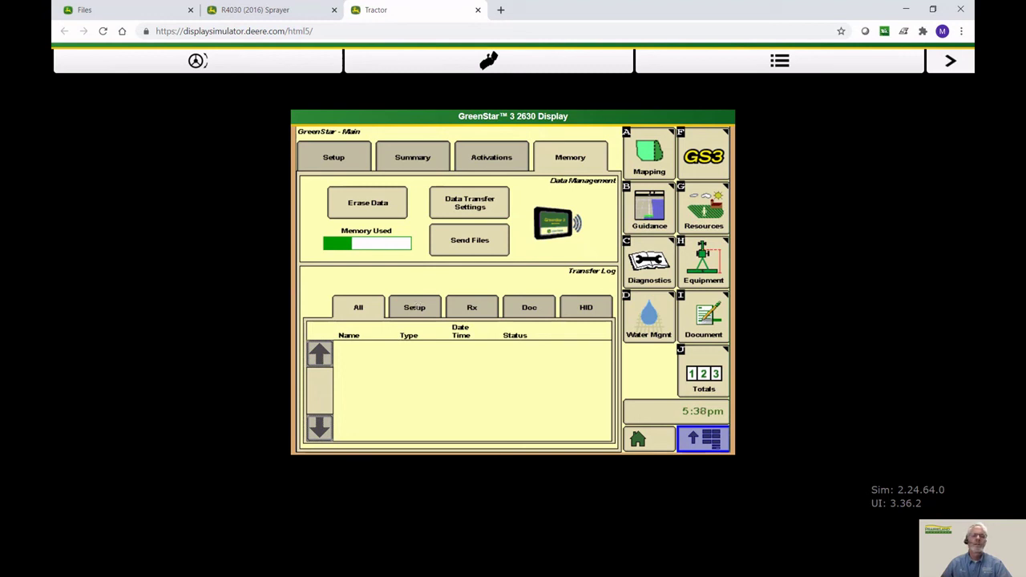
click(414, 309)
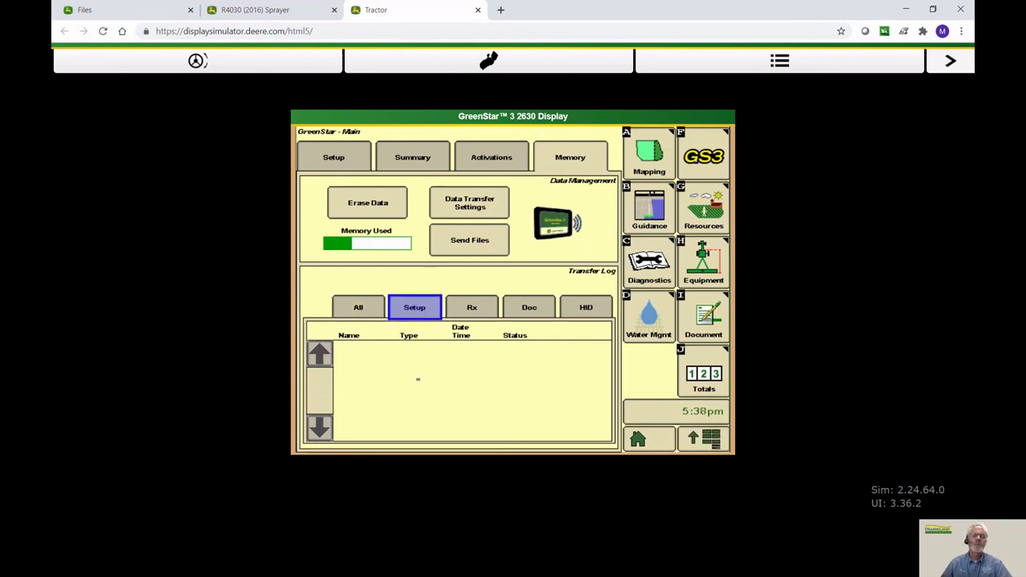